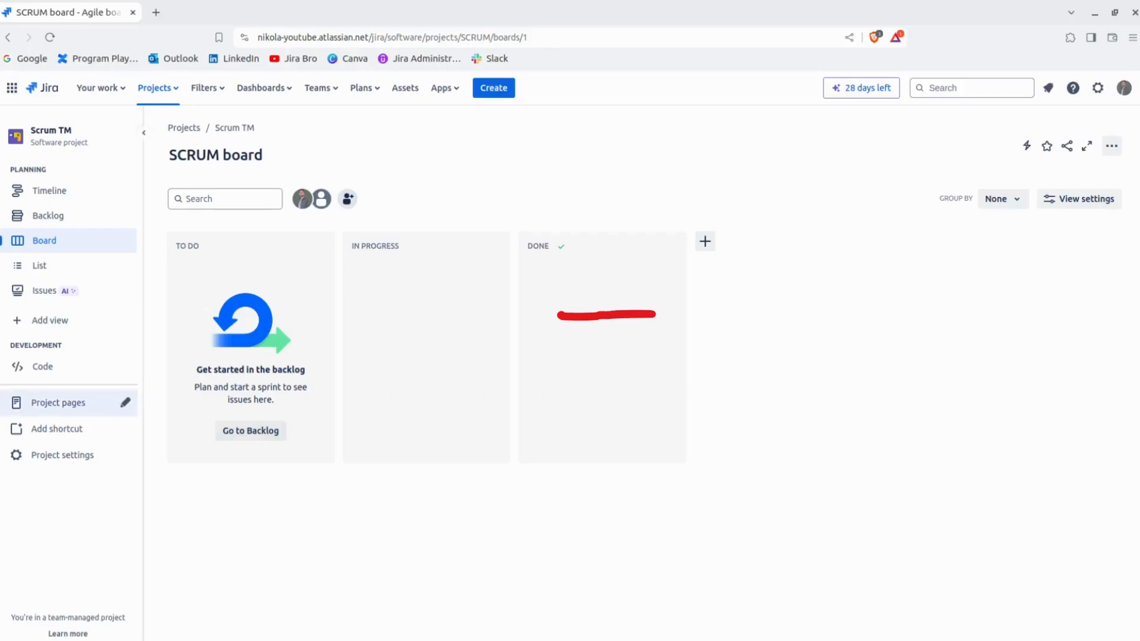
- In the Scrum TM project's access settings, start a new role named Developer with the description "Developer working on a project"
click(30, 458)
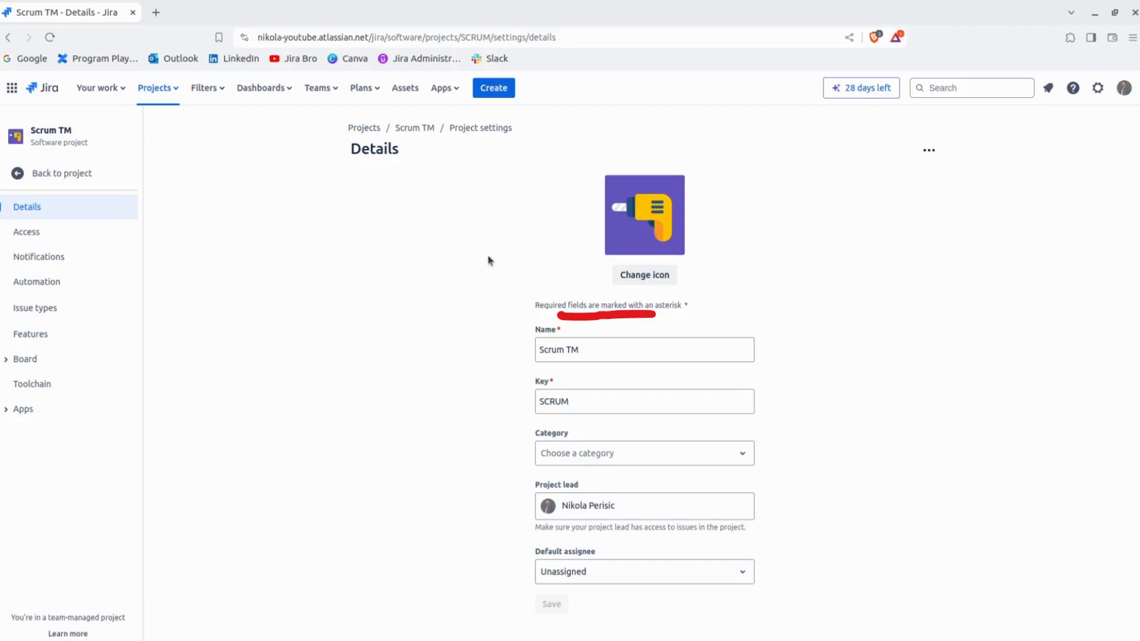
click(36, 232)
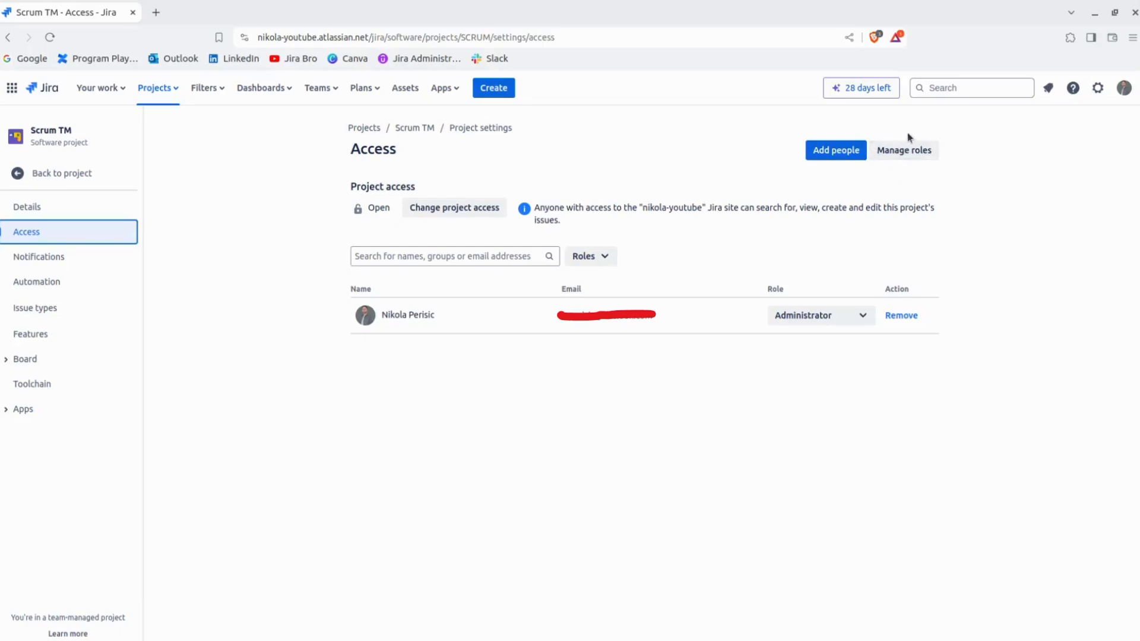
click(893, 154)
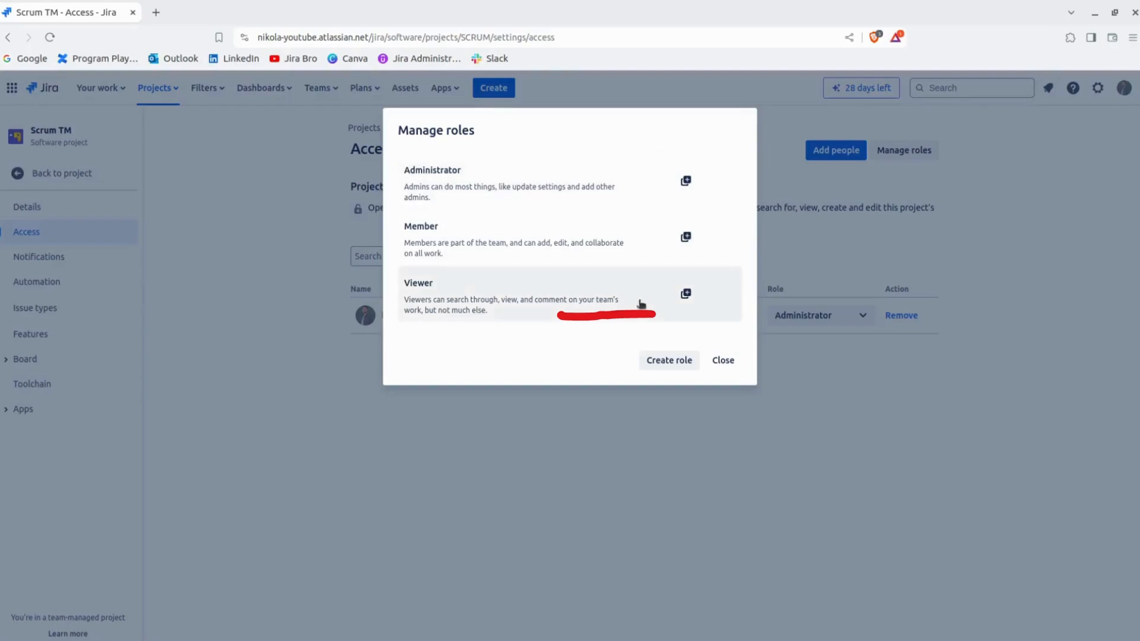
click(661, 365)
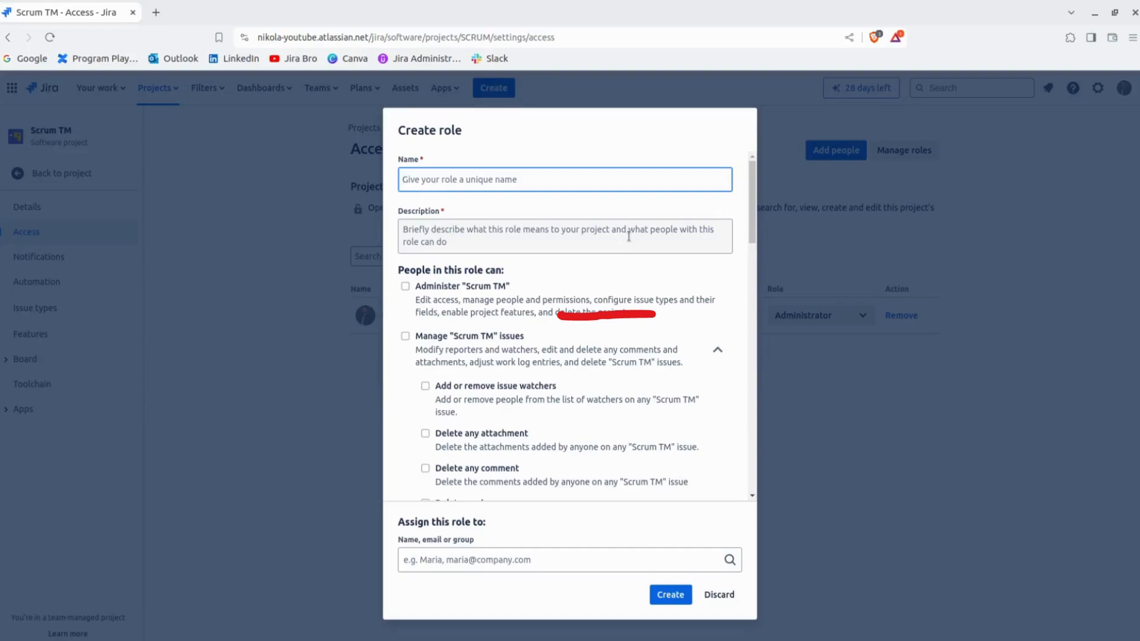
text(Developer)
click(709, 252)
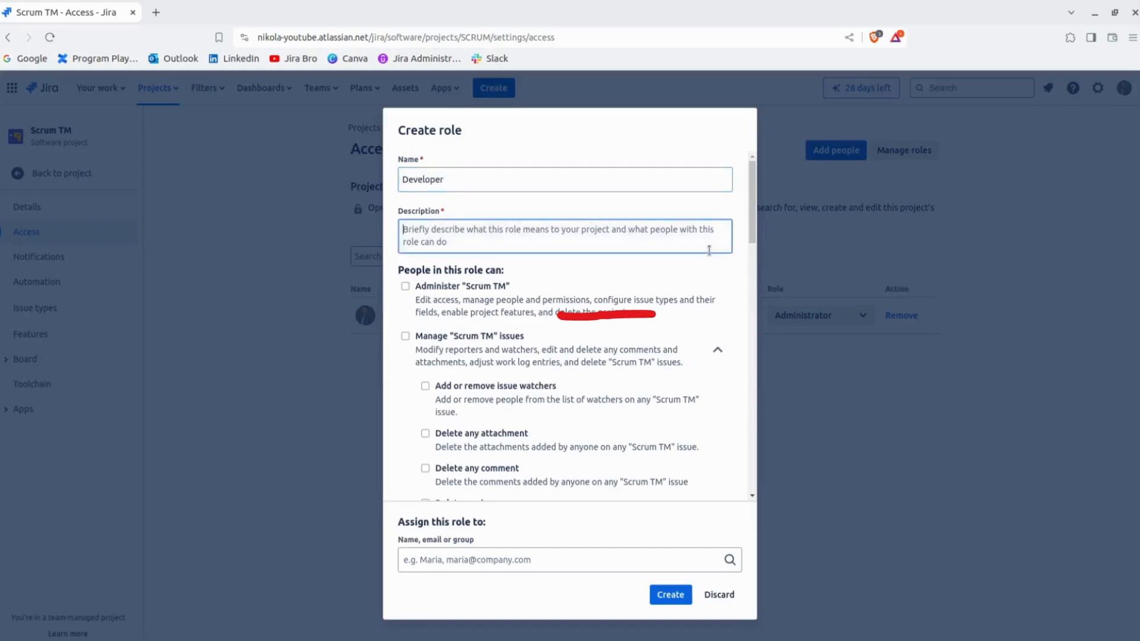
text(Dev)
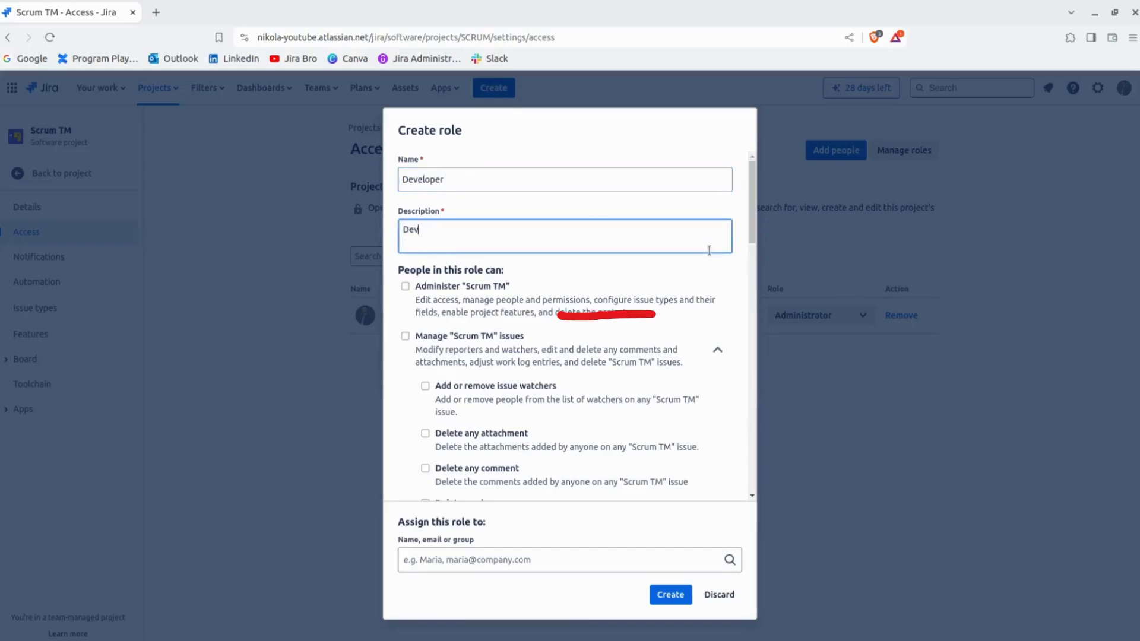
text(eloper working on a project)
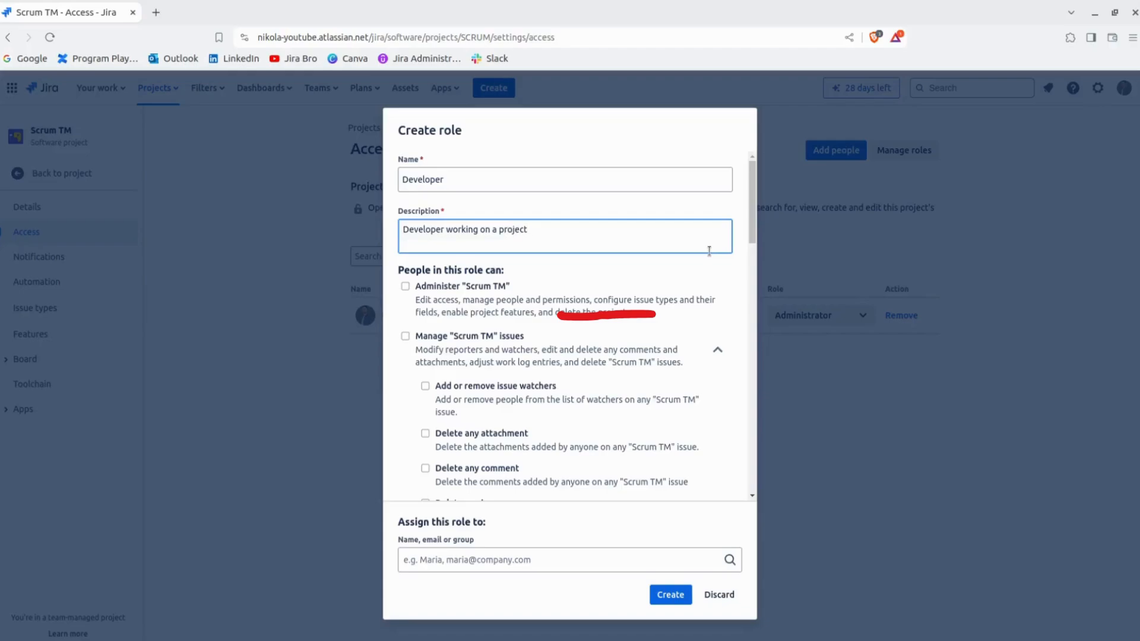
- Grant the new role the "Access development tools" permission
scroll(710, 250, down, 2)
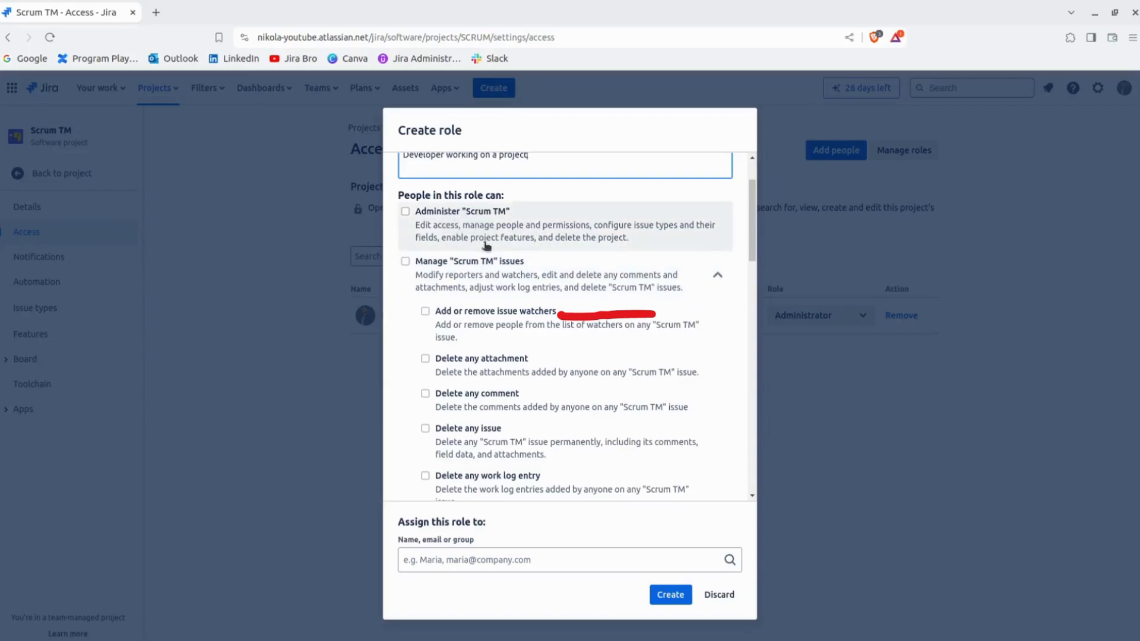
scroll(483, 217, down, 2)
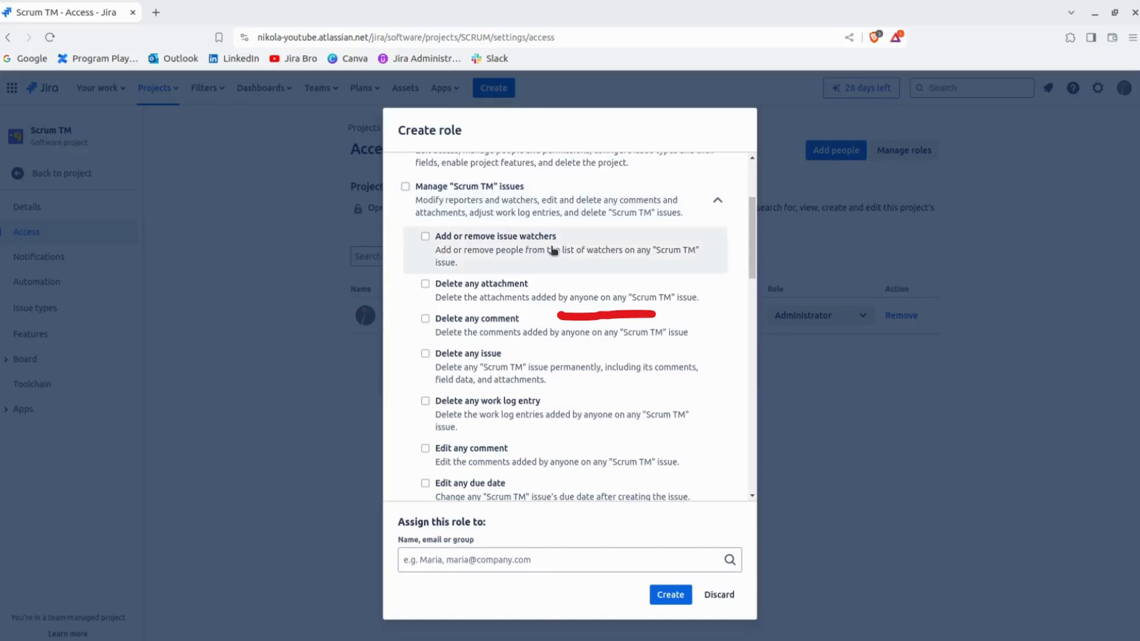
scroll(553, 251, down, 3)
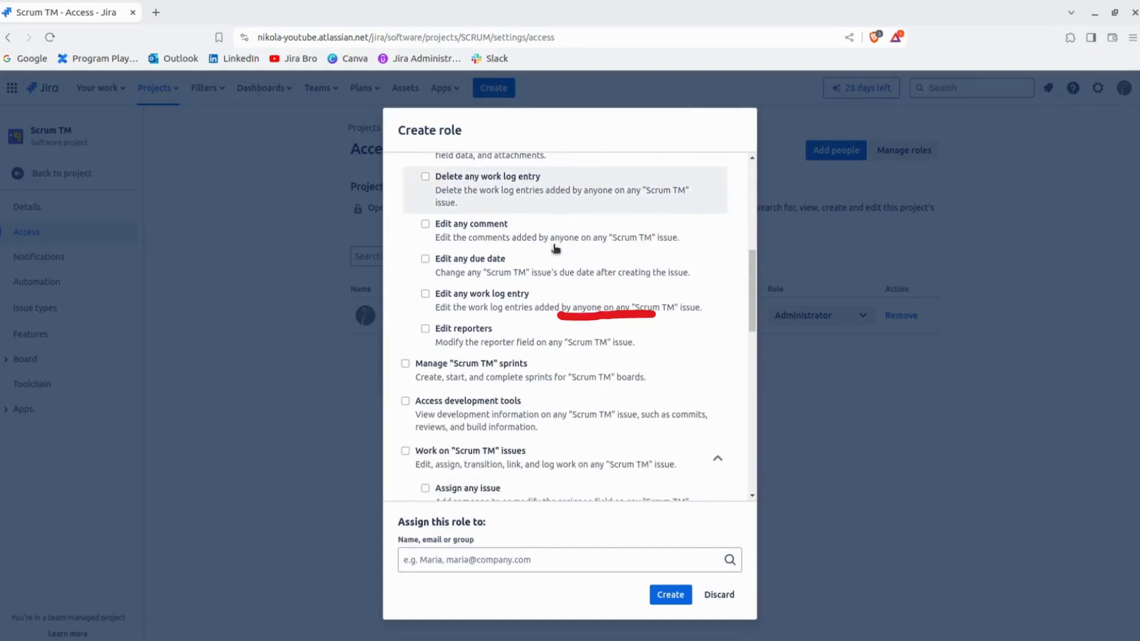
scroll(556, 248, down, 1)
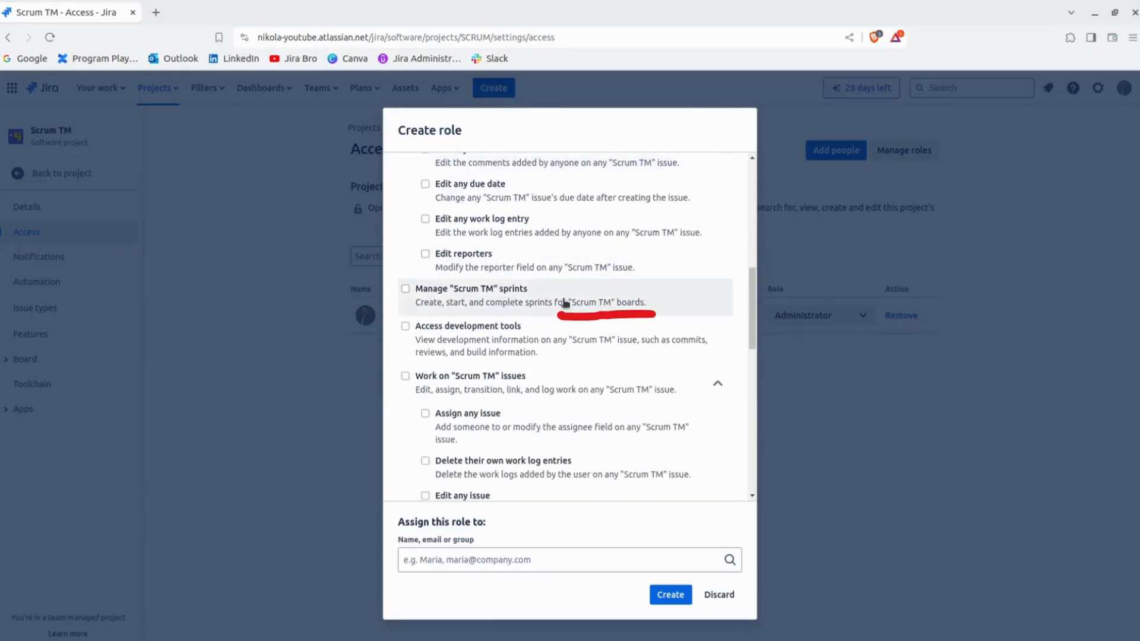
scroll(565, 302, down, 1)
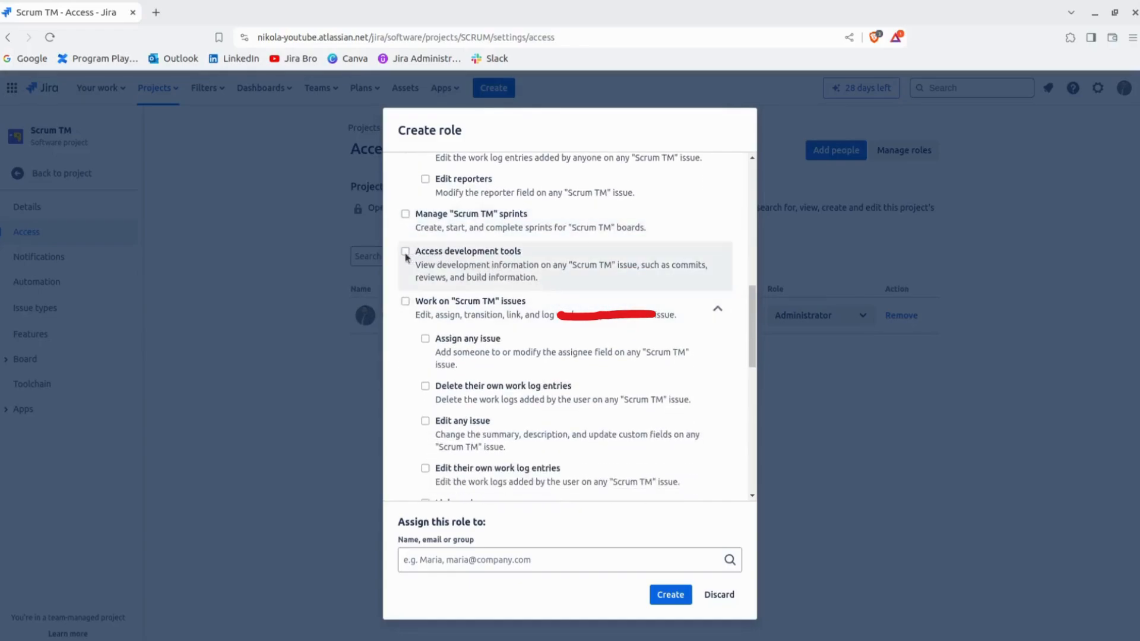
click(466, 265)
- Grant the new role the permission to create "Scrum TM" issues
scroll(533, 277, down, 1)
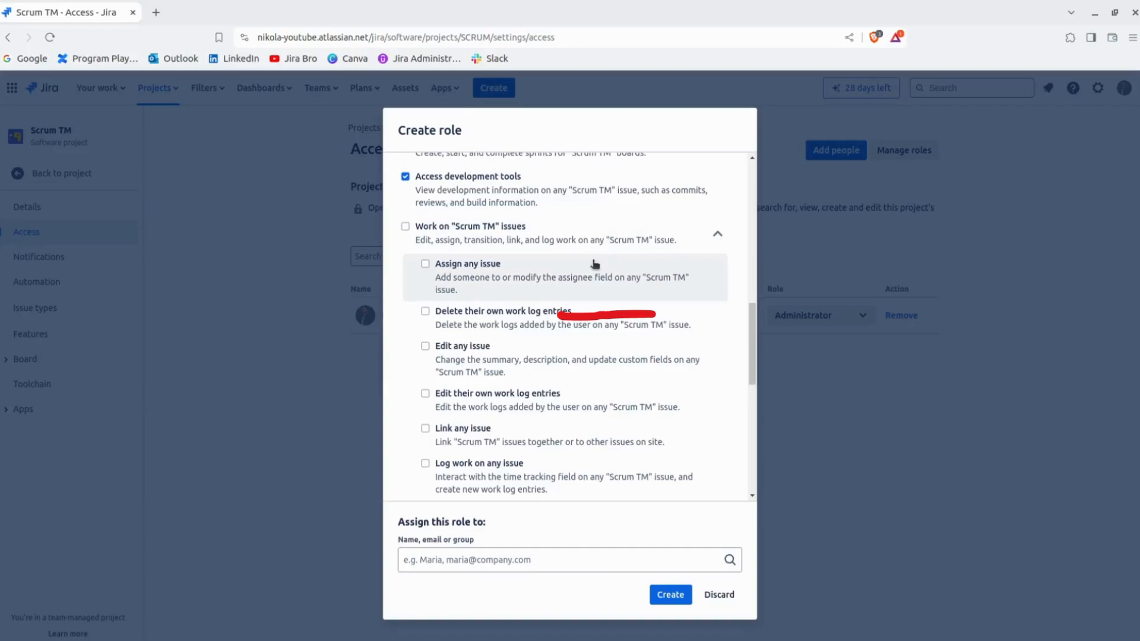
scroll(543, 320, down, 3)
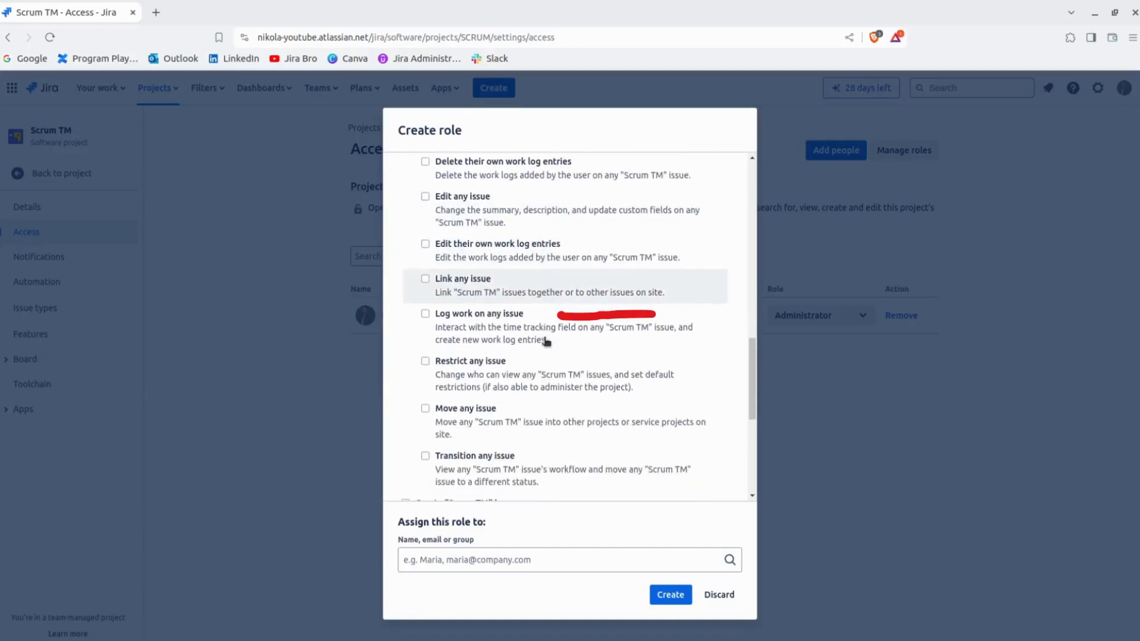
scroll(547, 342, down, 2)
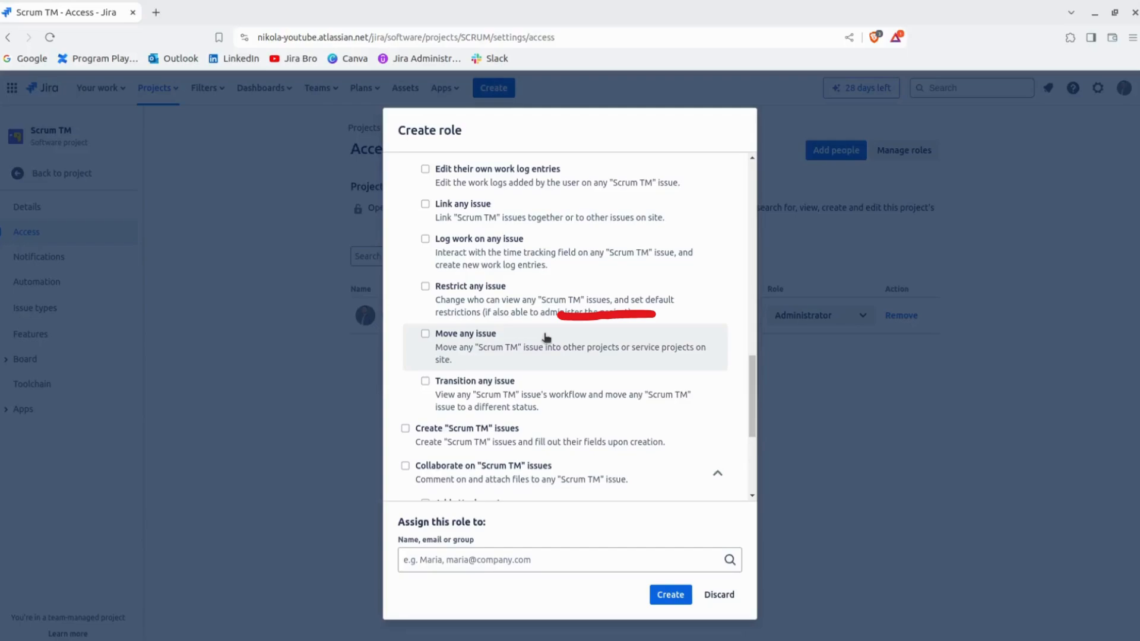
scroll(546, 338, down, 1)
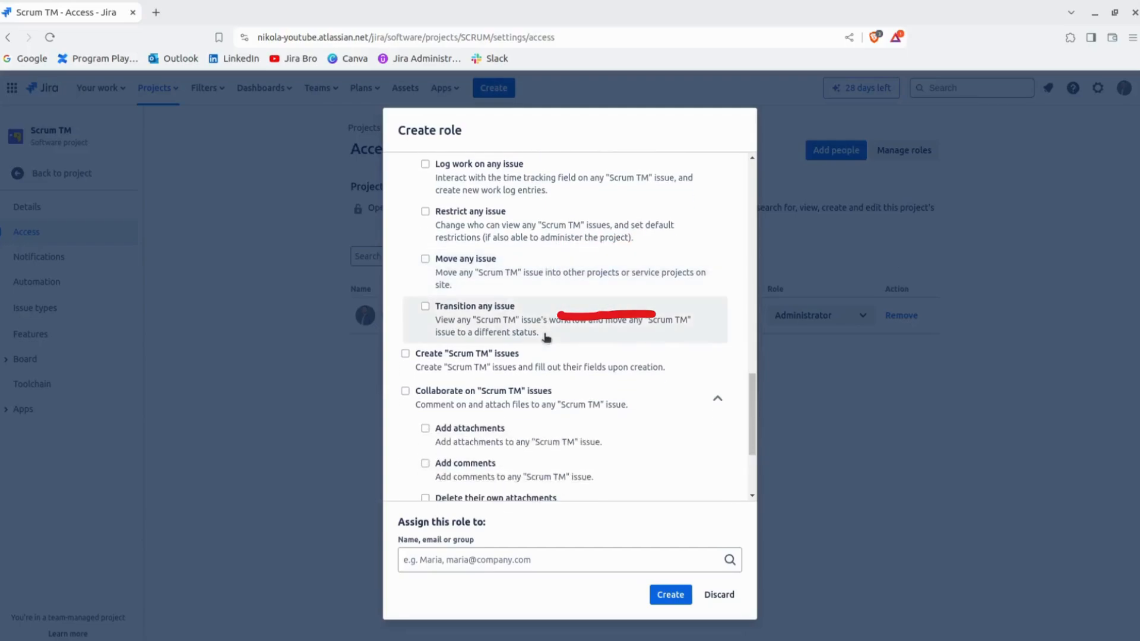
click(479, 355)
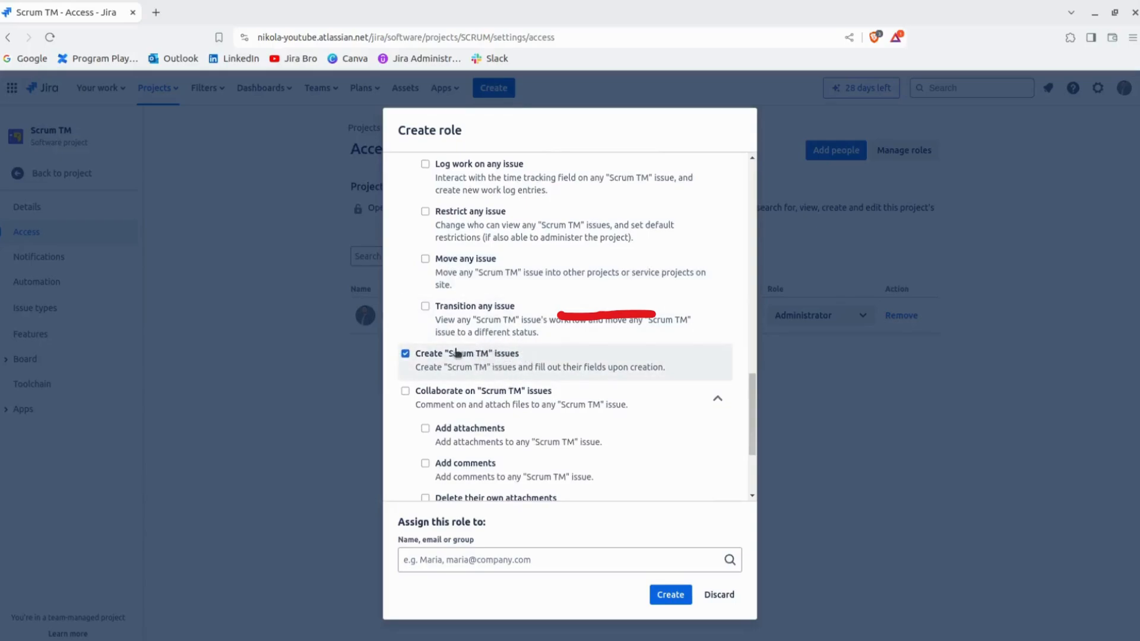
- Allow the role to add attachments and comments, delete its own attachments and comments, and edit its own comments
scroll(631, 372, down, 1)
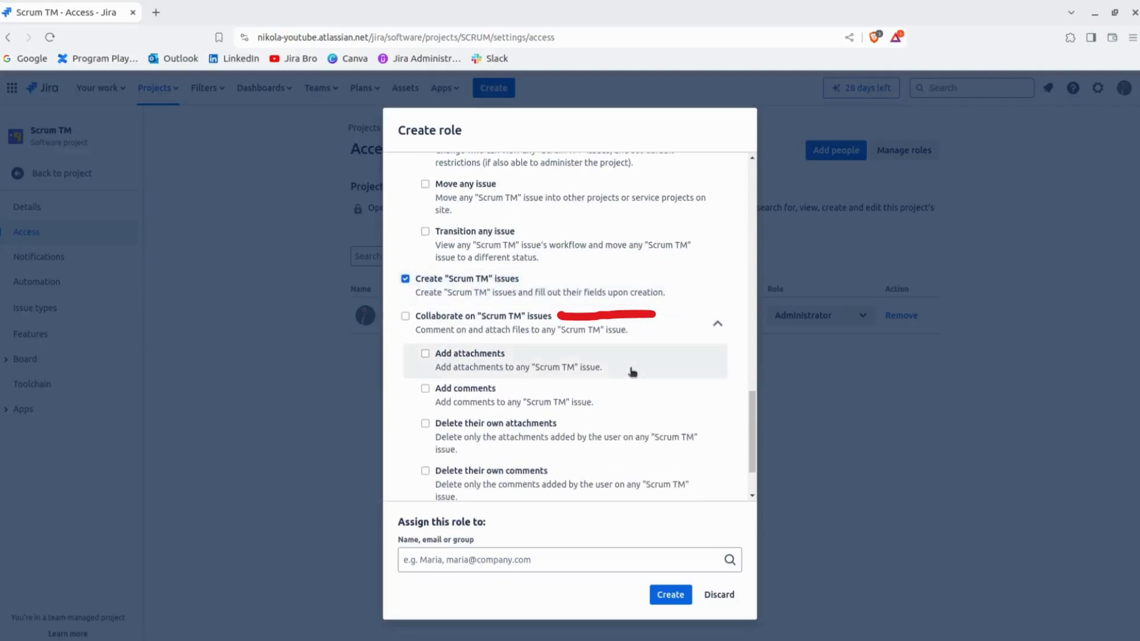
scroll(631, 371, down, 1)
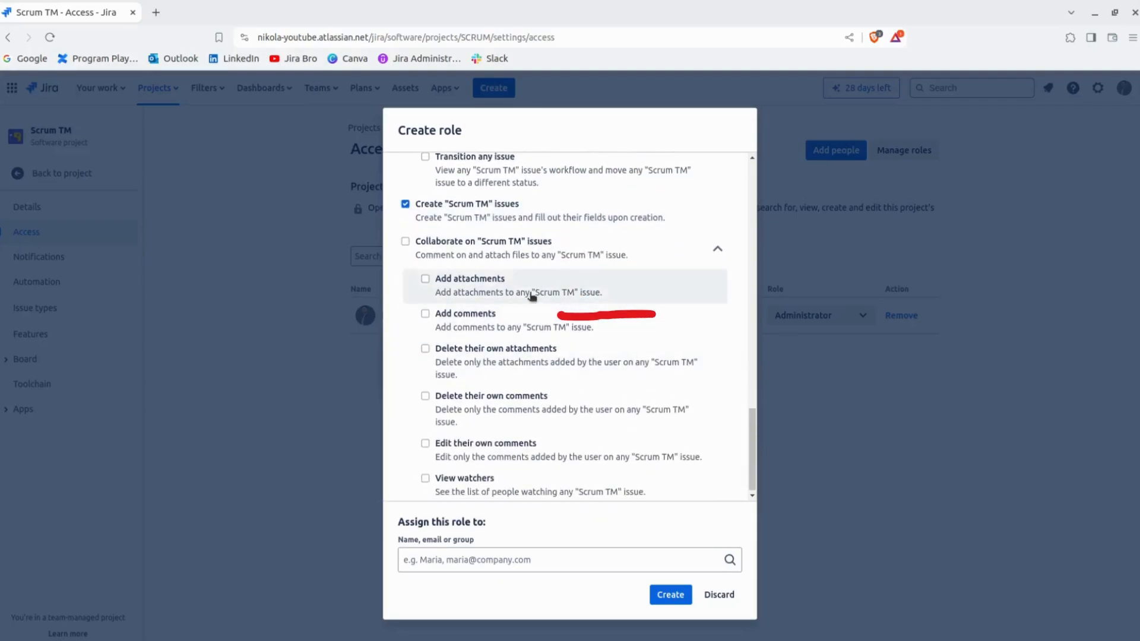
click(500, 291)
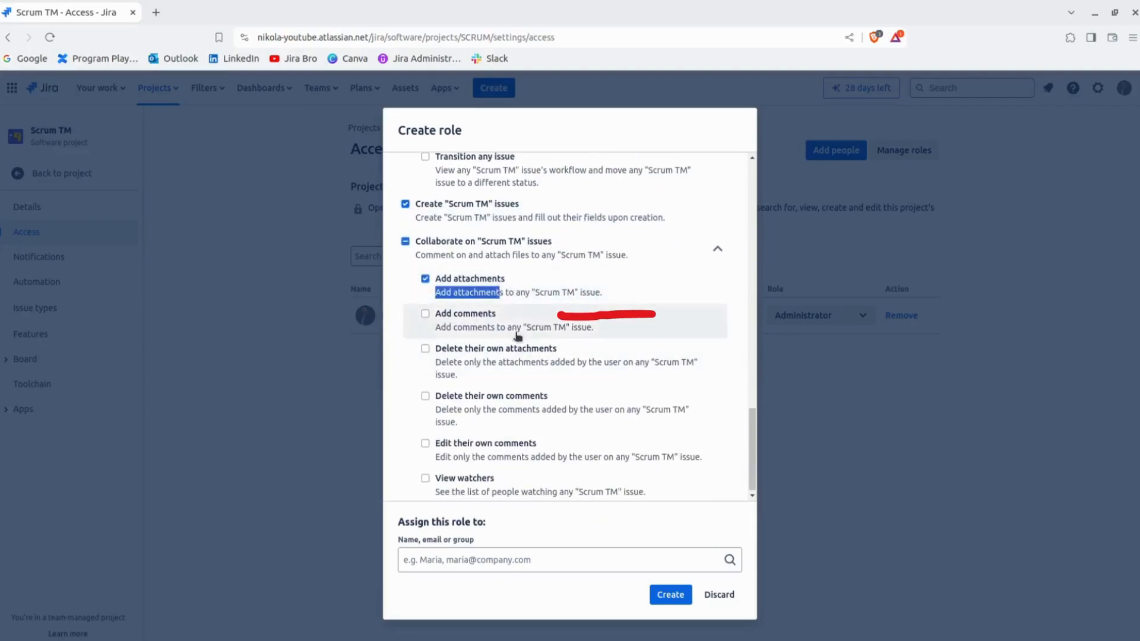
click(423, 316)
click(467, 360)
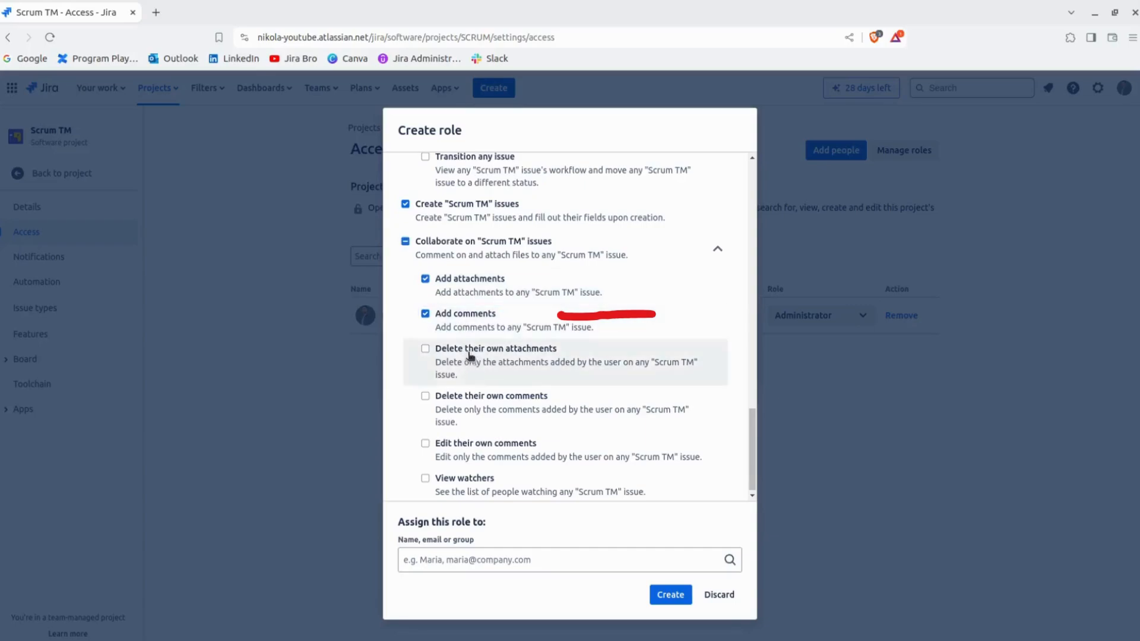
click(597, 419)
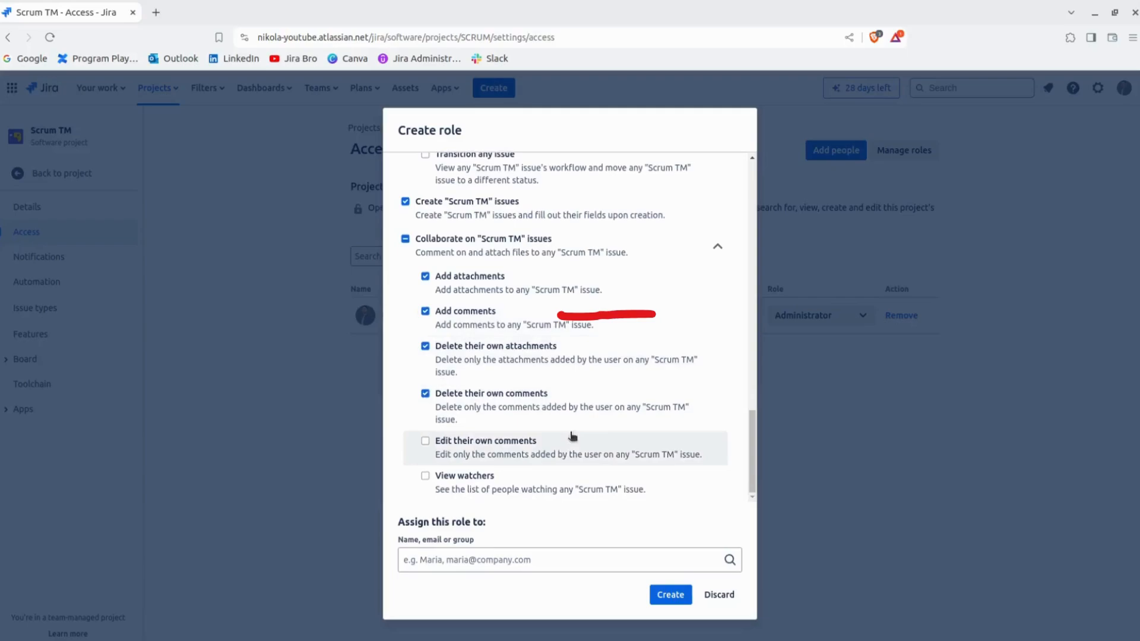
click(509, 453)
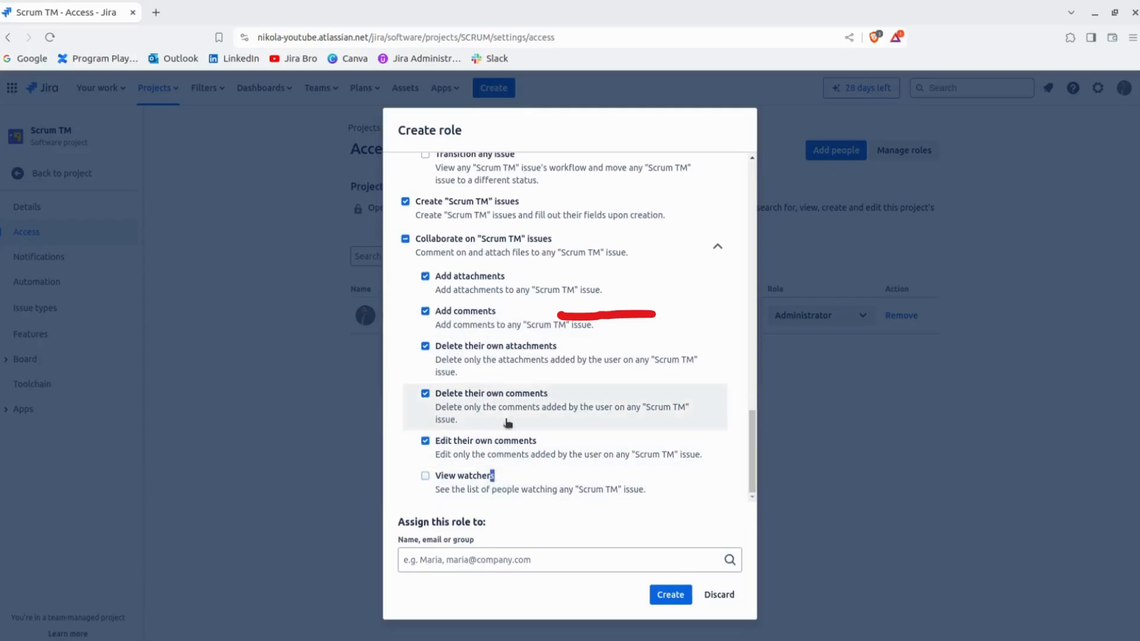
drag(495, 476, 482, 473)
click(398, 428)
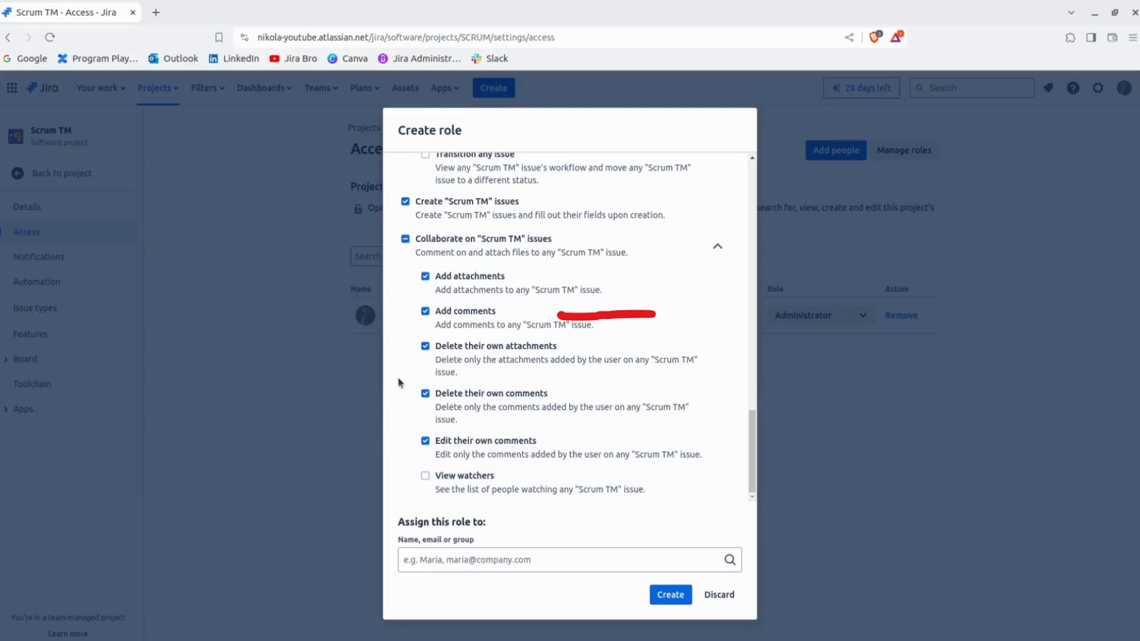
- Assign the role to the project's existing administrator, create it, and close the role management dialog
click(487, 560)
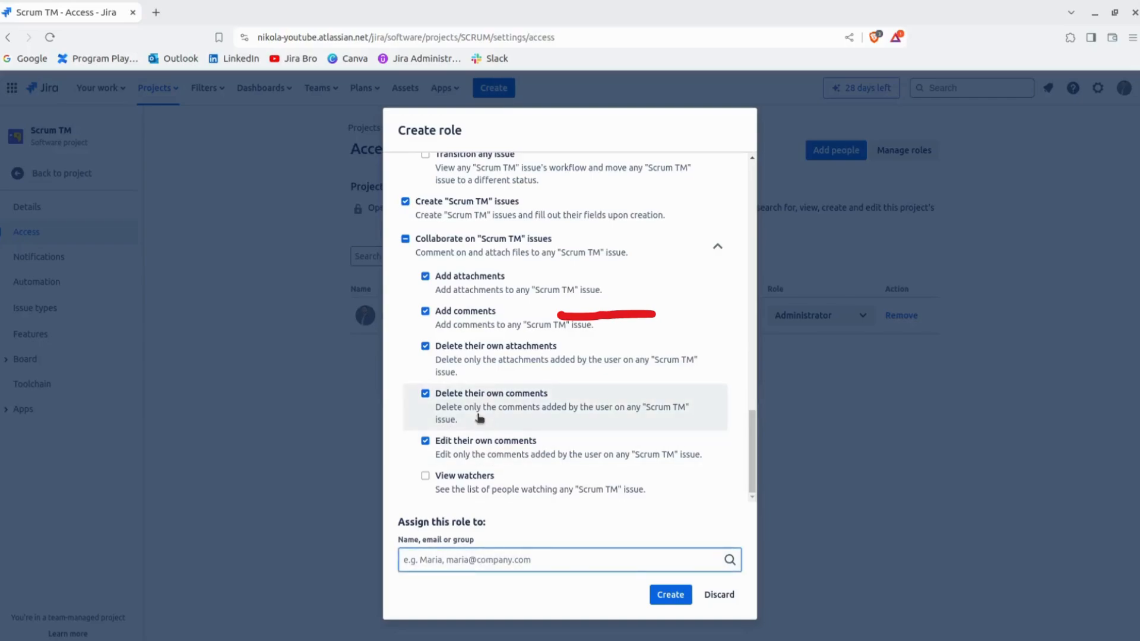
text(nikol)
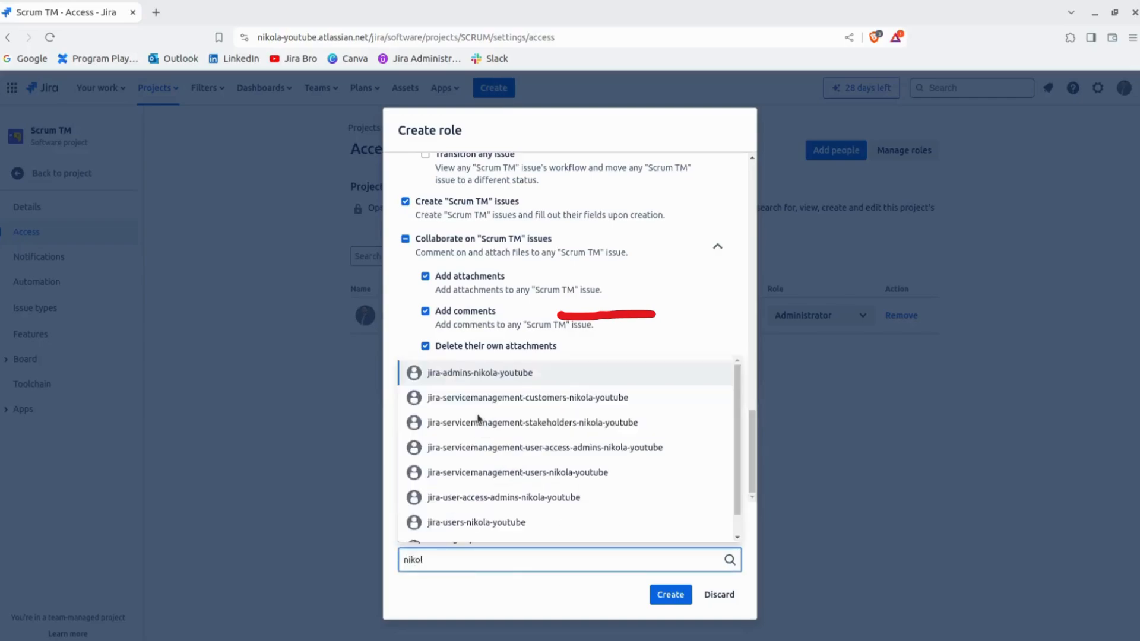
scroll(472, 472, down, 2)
click(501, 516)
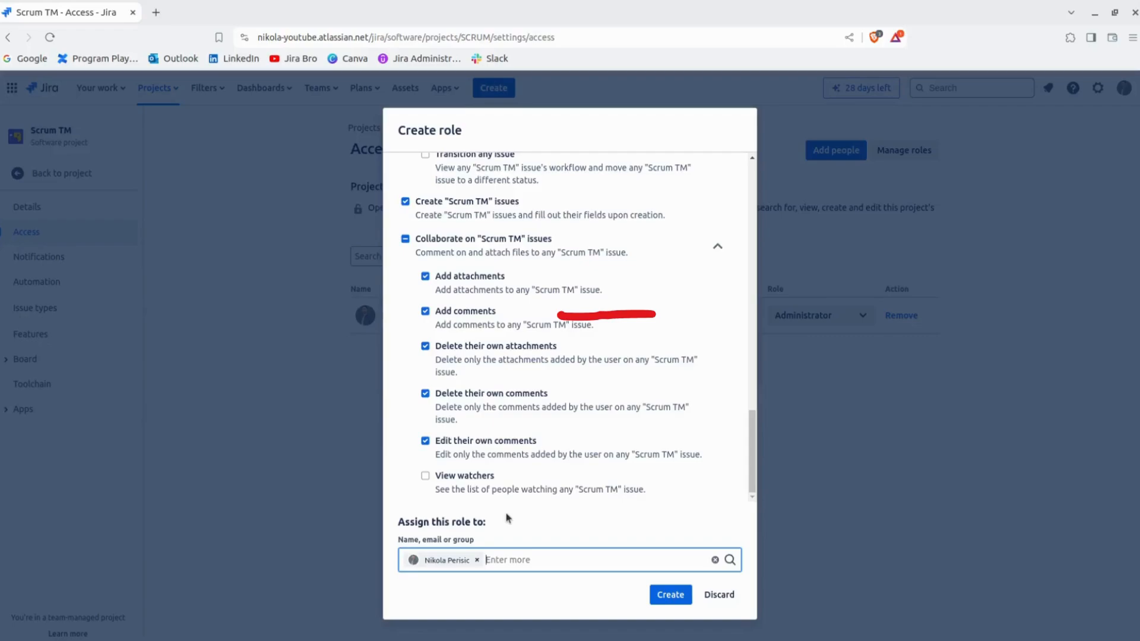
click(672, 595)
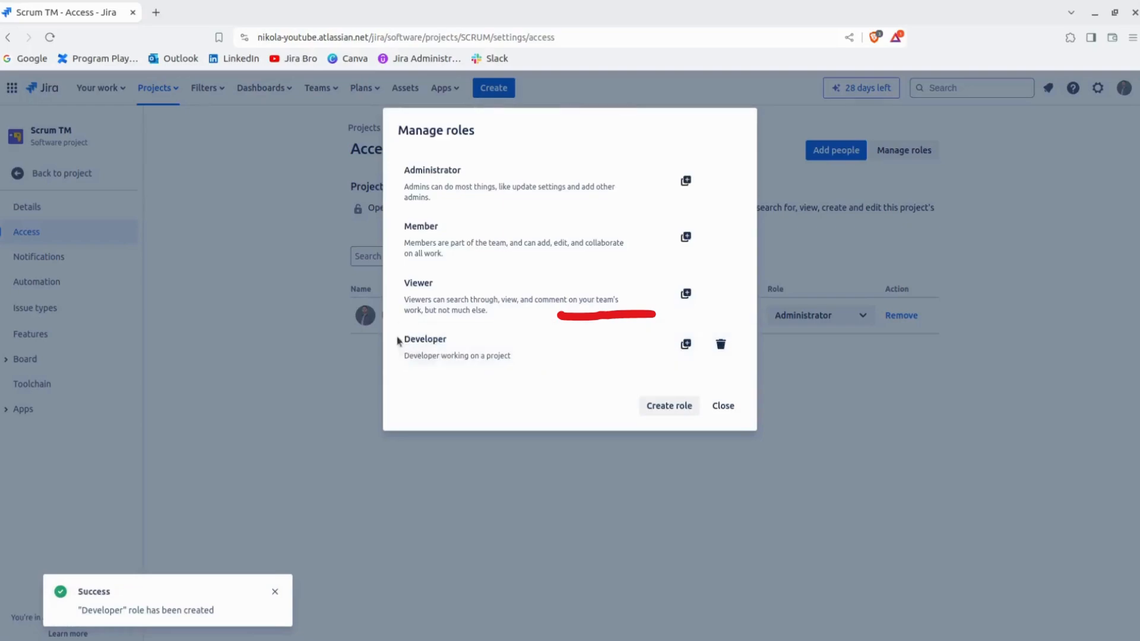
click(726, 408)
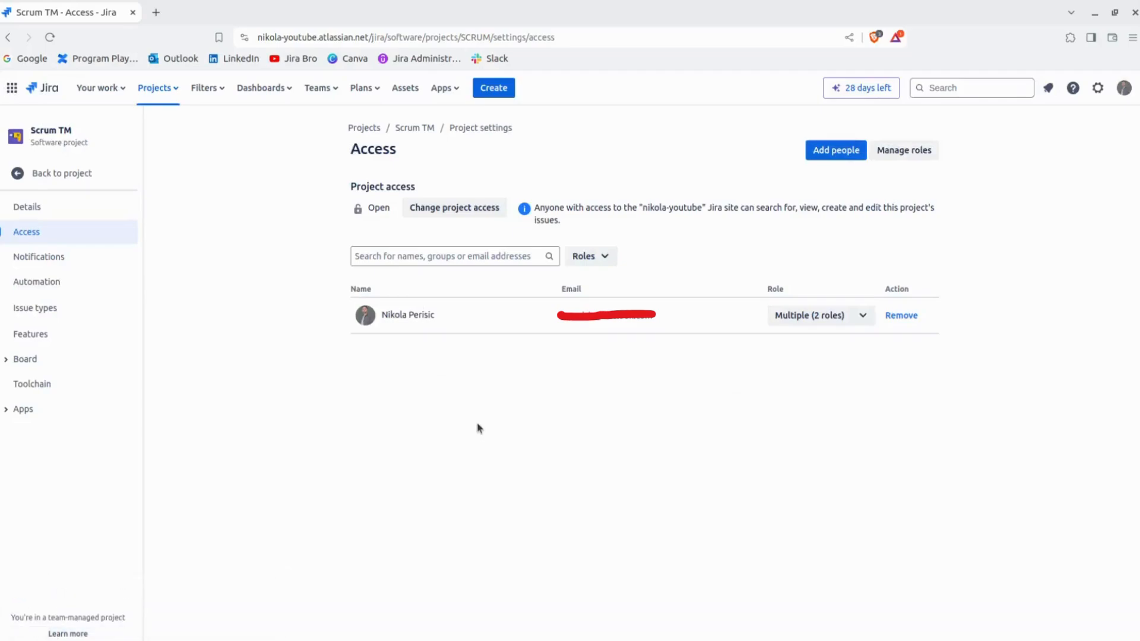
- Open the project's issue type settings, dismiss the introductory tour, and display the Task issue type
click(116, 307)
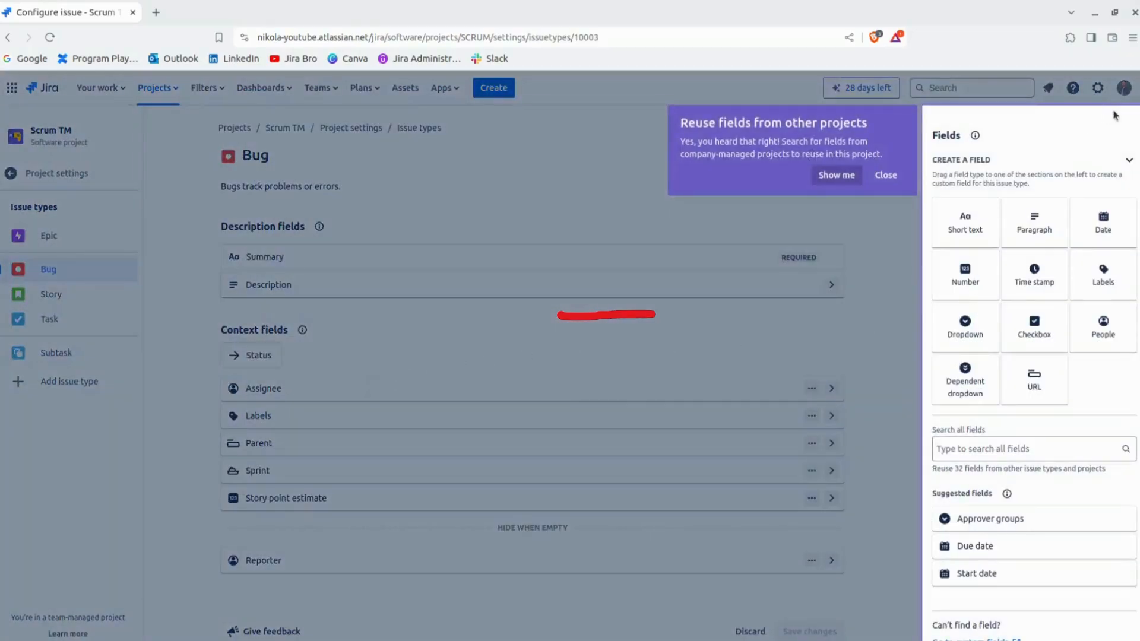
click(885, 175)
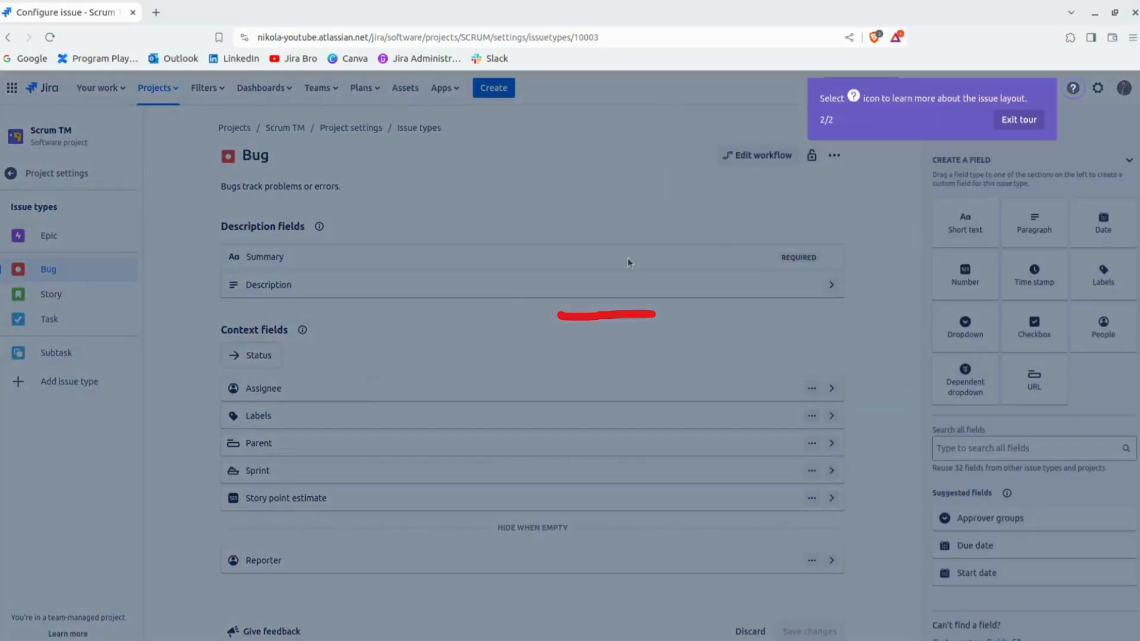
click(1023, 121)
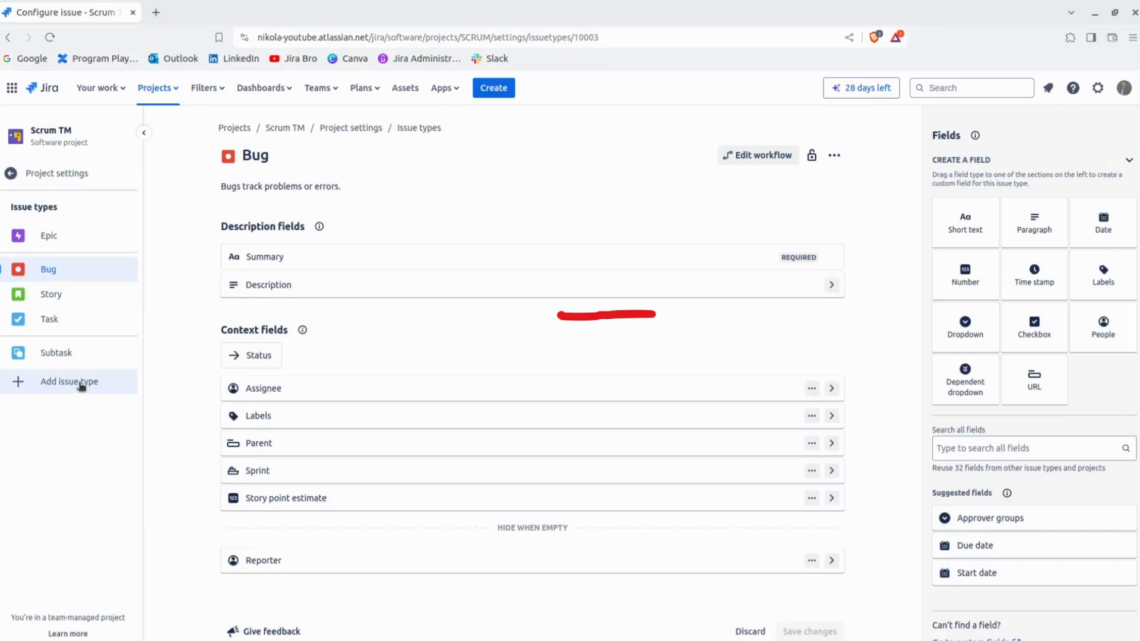
click(66, 323)
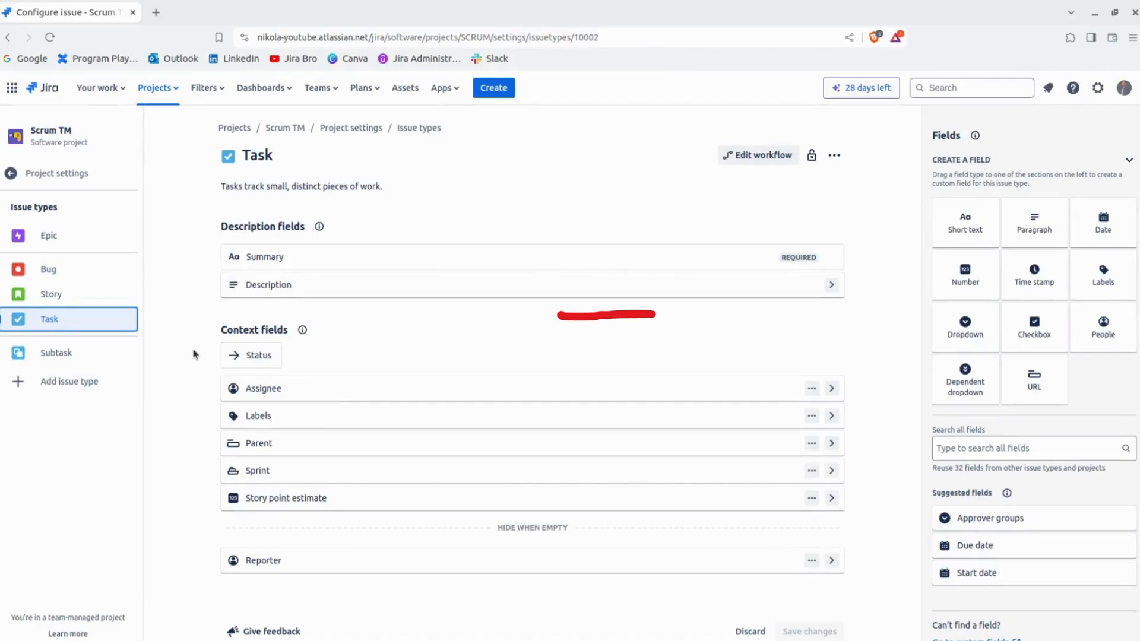
- Create a new issue type named "App Support" for the project
click(104, 381)
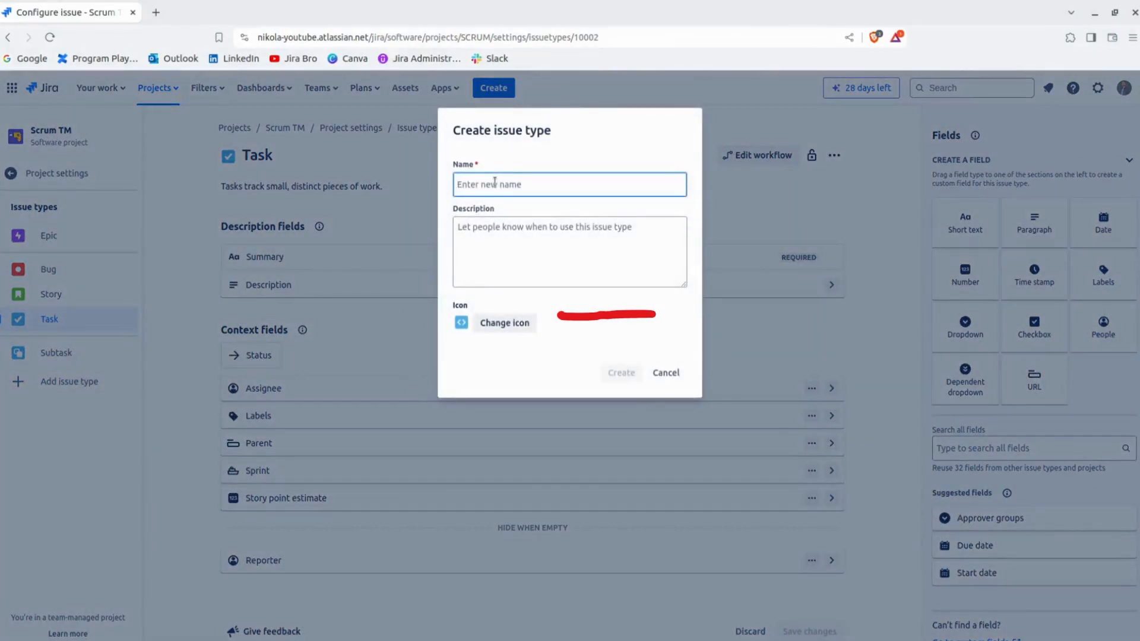
text(Code )
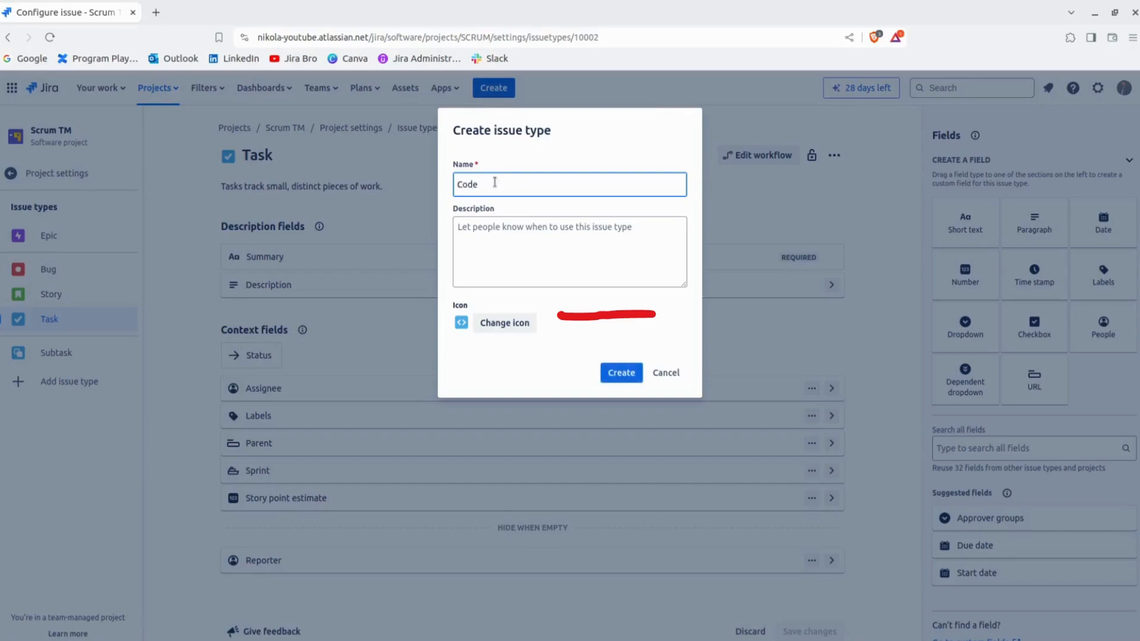
text(R)
key(BackSpace)
key(BackSpace)
key(BackSpace)
key(BackSpace)
key(BackSpace)
text(App Support)
click(621, 372)
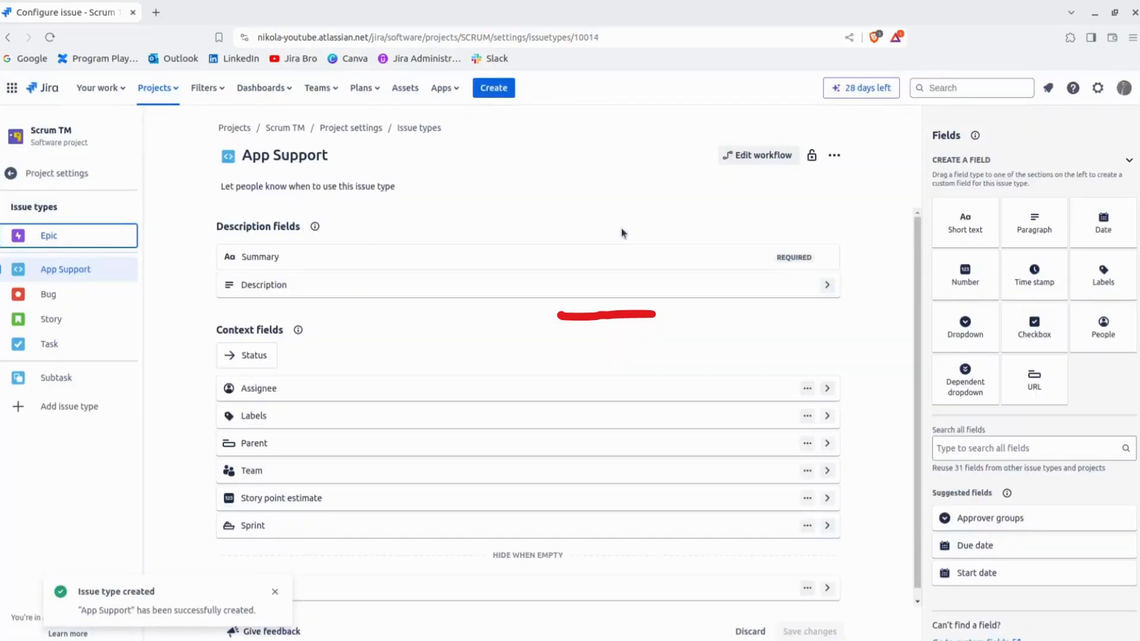
- Restrict viewing of new "App Support" issues to the Developer role
click(811, 161)
click(696, 177)
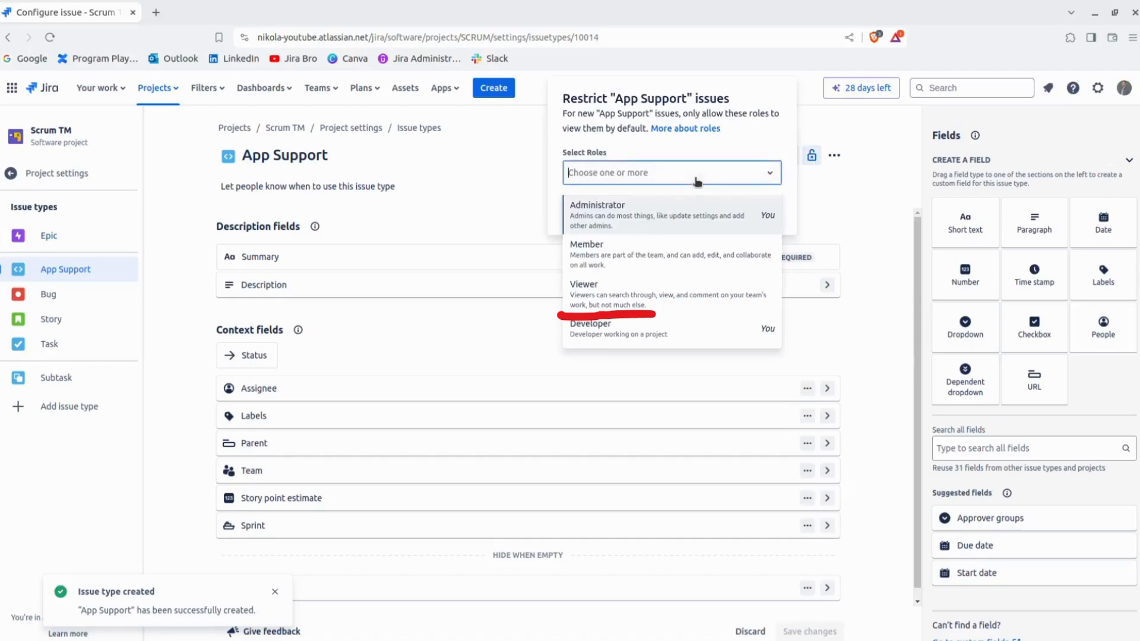
click(686, 332)
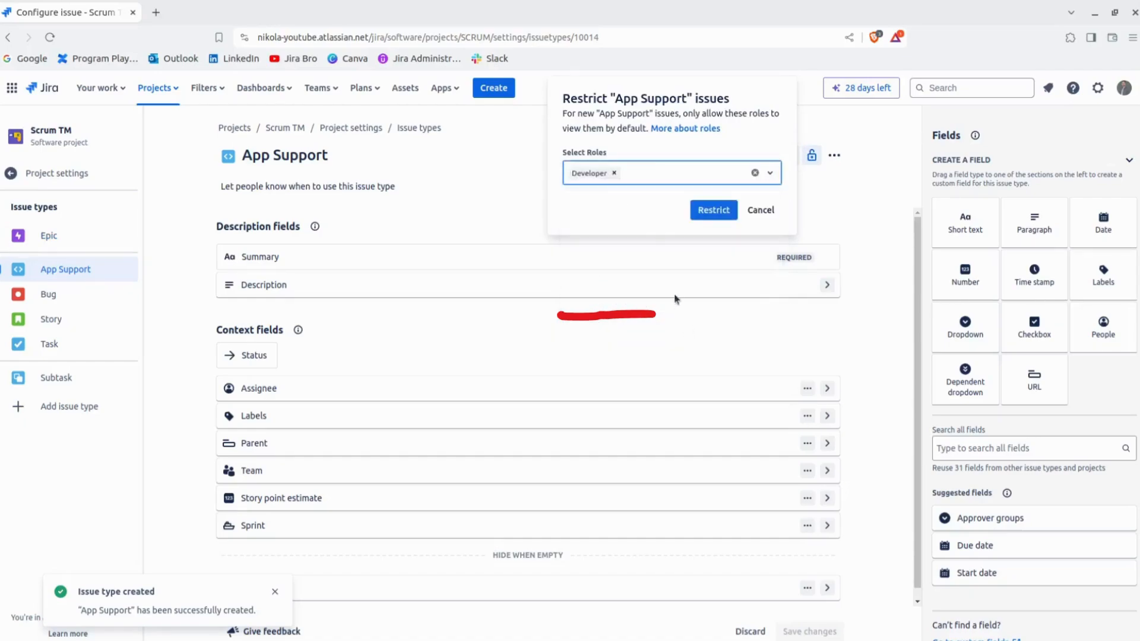
drag(573, 113, 744, 113)
click(738, 116)
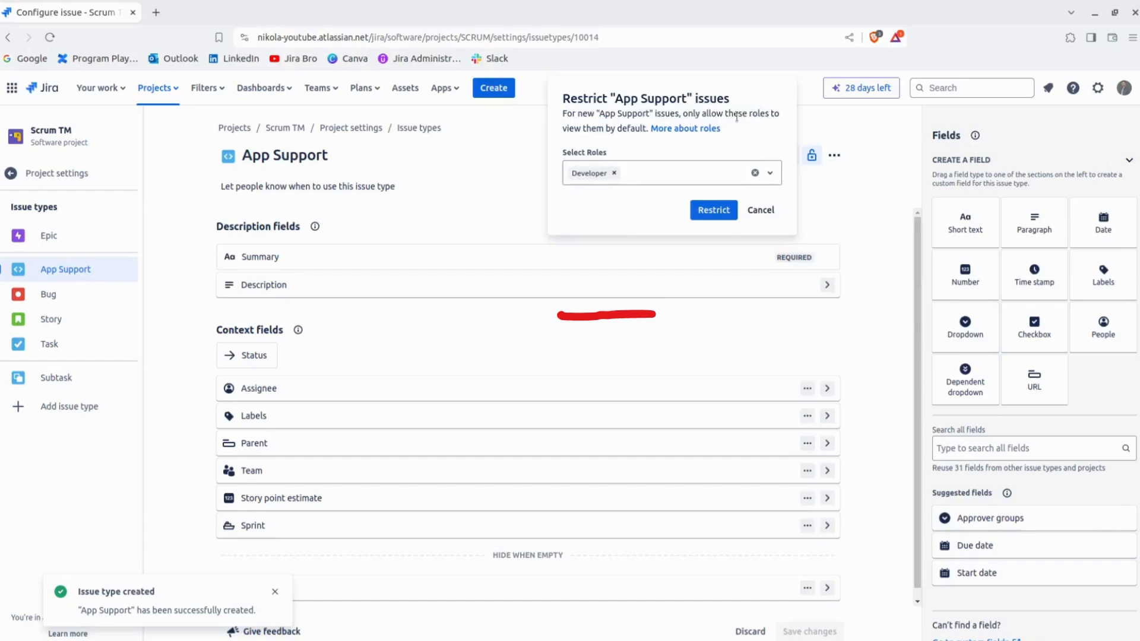
drag(621, 112, 778, 112)
click(712, 210)
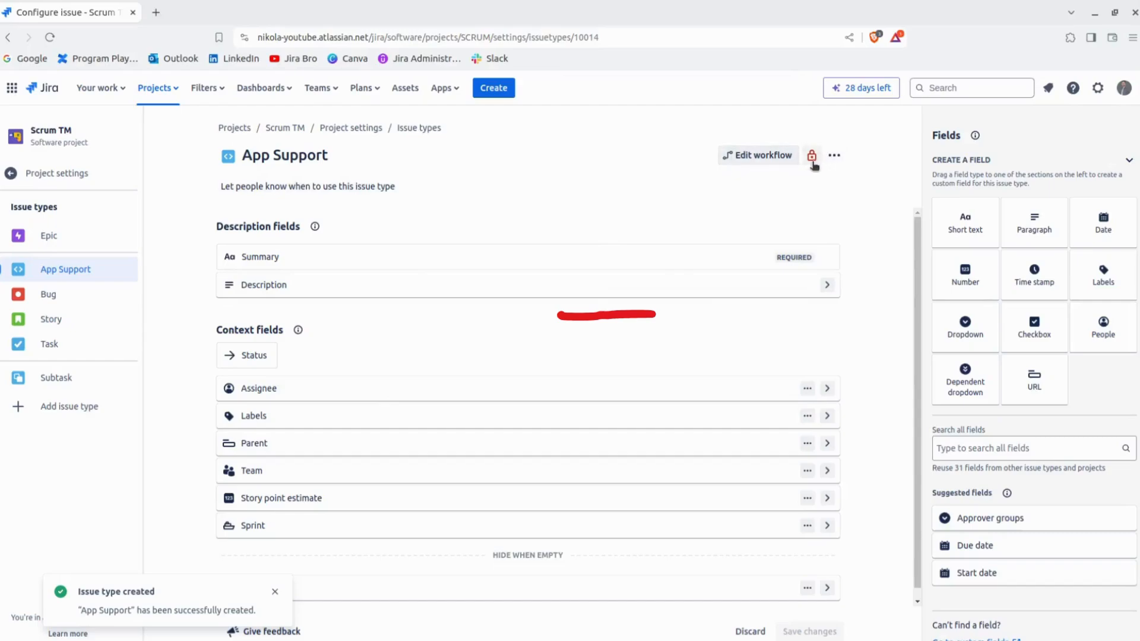
- Look over the App Support issue type's fields and return to the main project settings
mouse_move(732, 260)
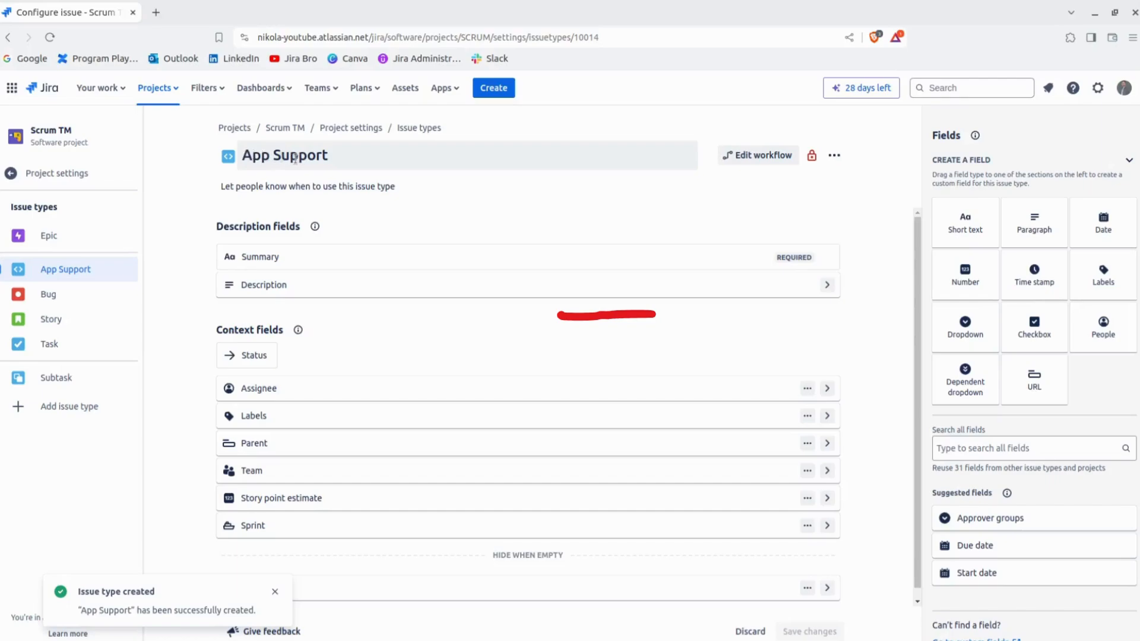
scroll(356, 382, down, 1)
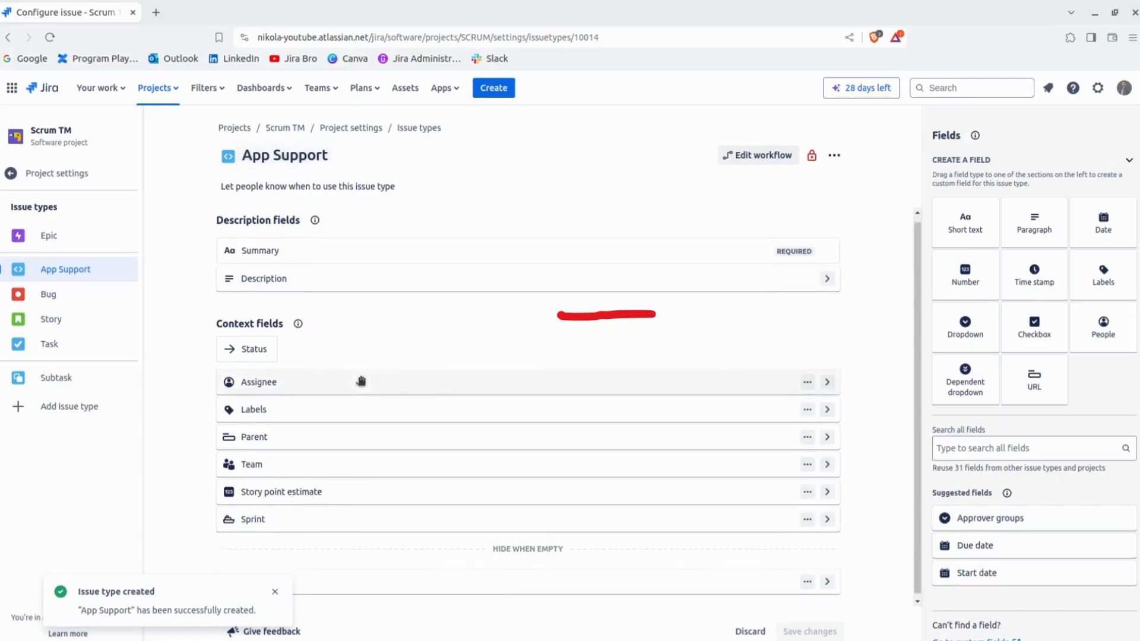
click(57, 172)
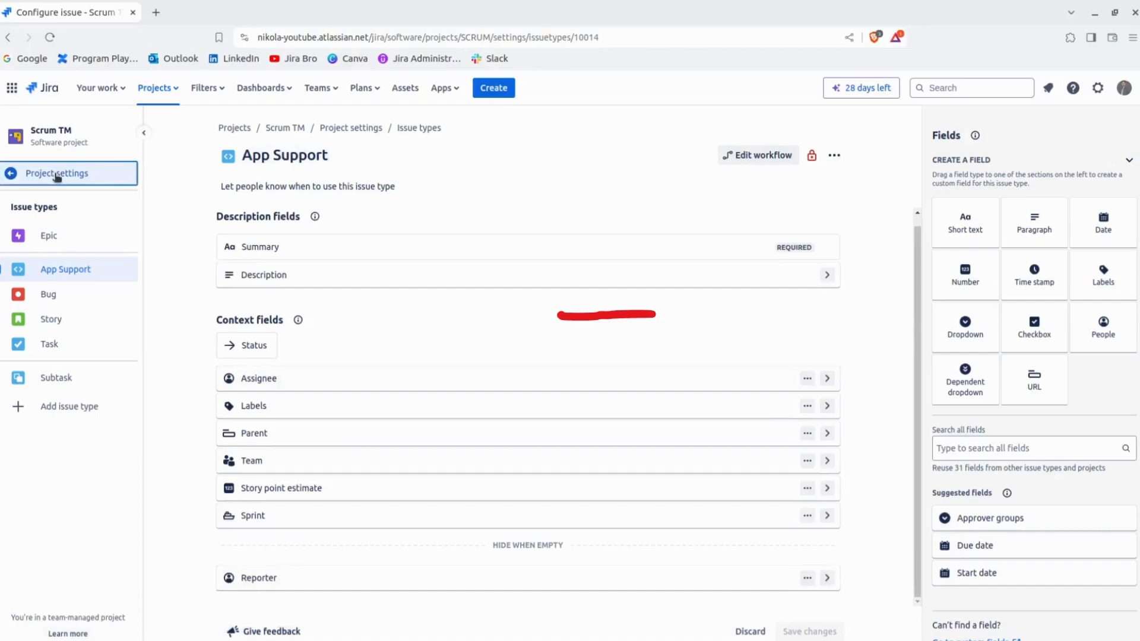